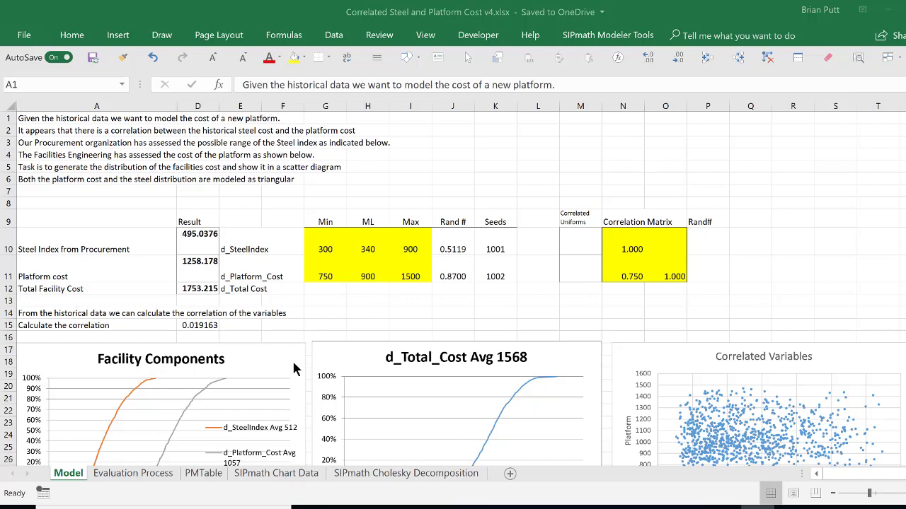
Set up correlated uniform distributions in M10:M11 of the Model sheet, using N10:O11 as the correlation matrix.
scroll(473, 322, "down", 2)
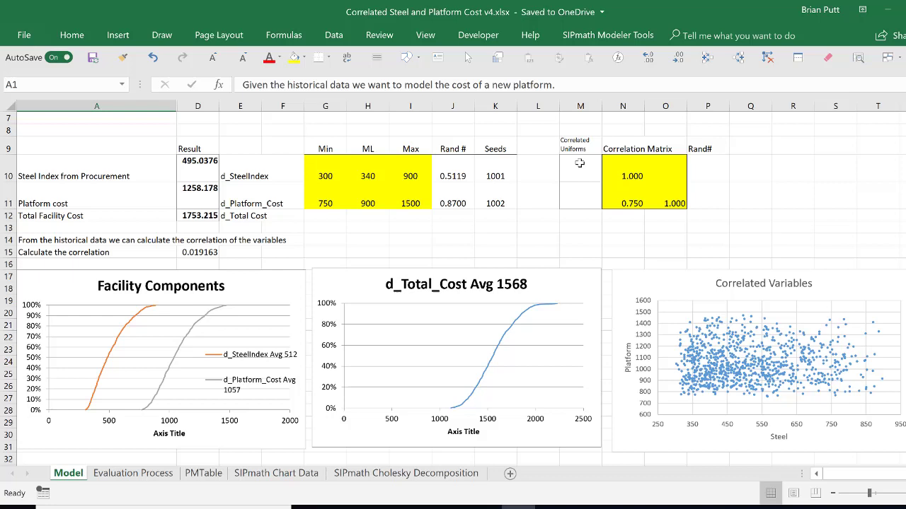
left_click_drag(580, 174, 579, 192)
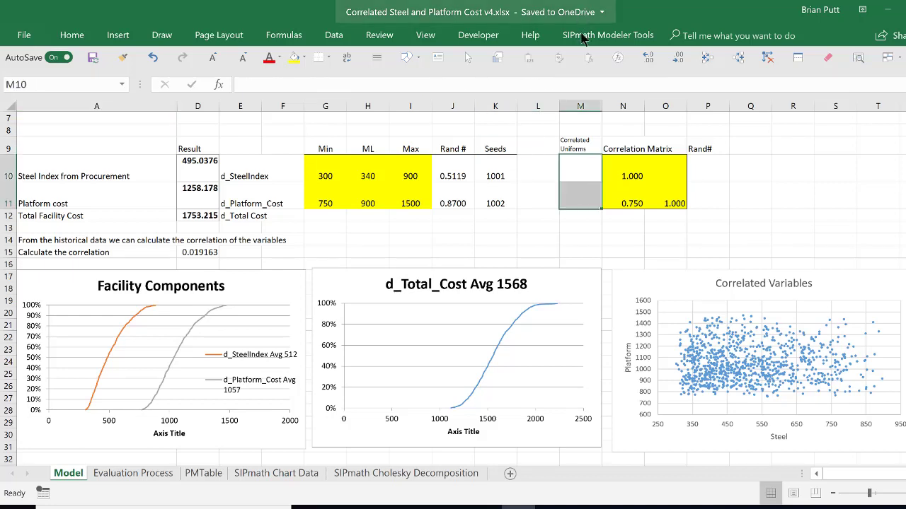
left_click(607, 34)
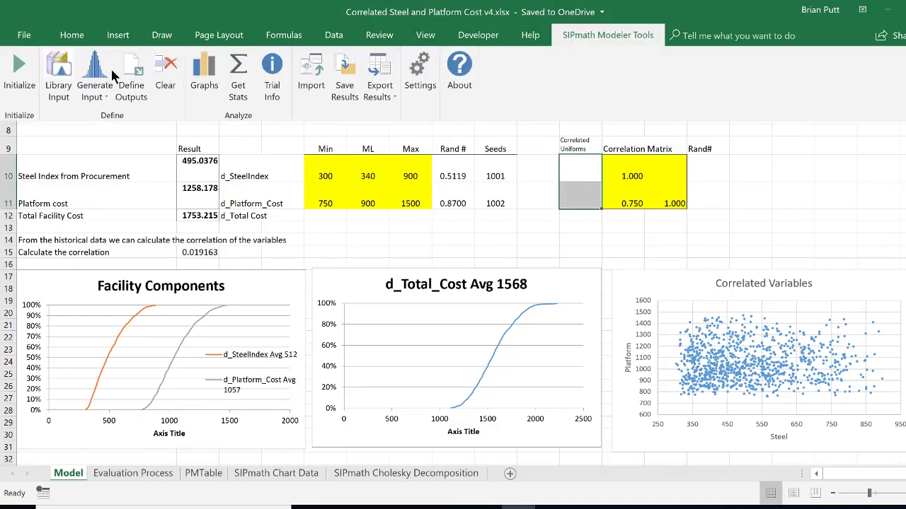
left_click(94, 91)
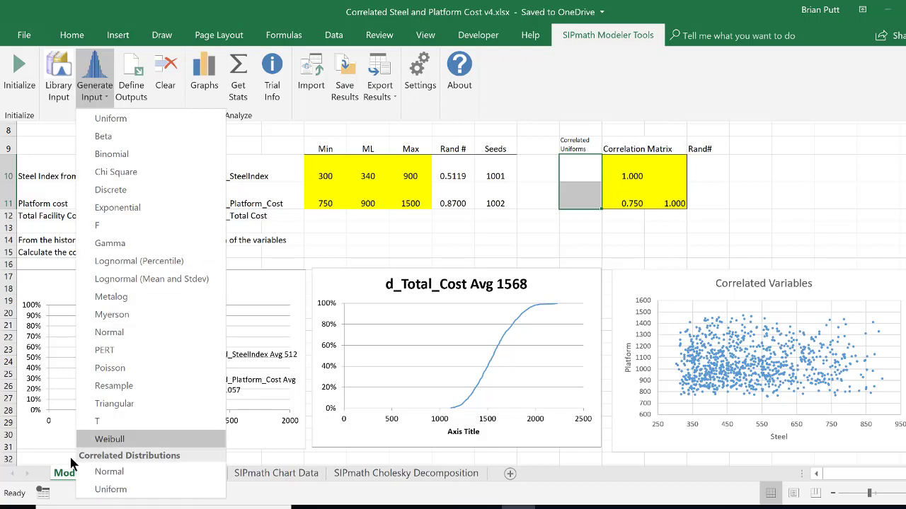
left_click(129, 490)
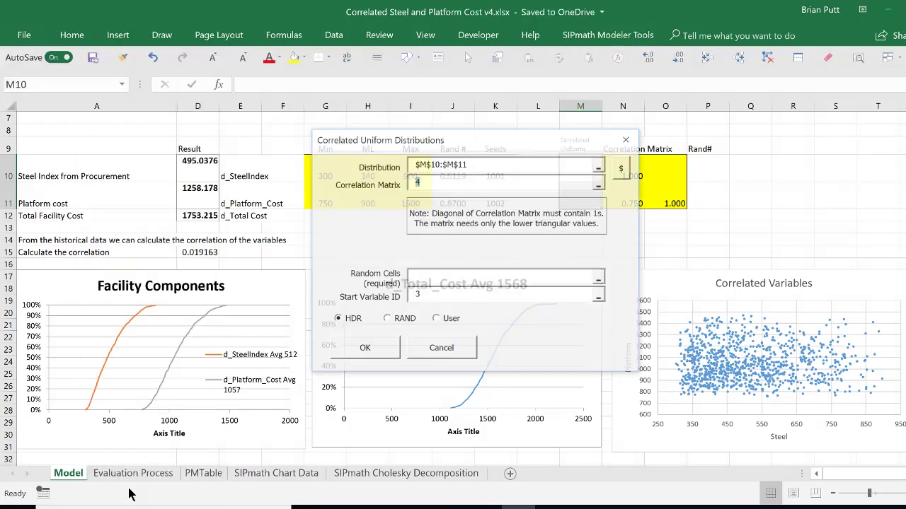
left_click_drag(487, 147, 270, 104)
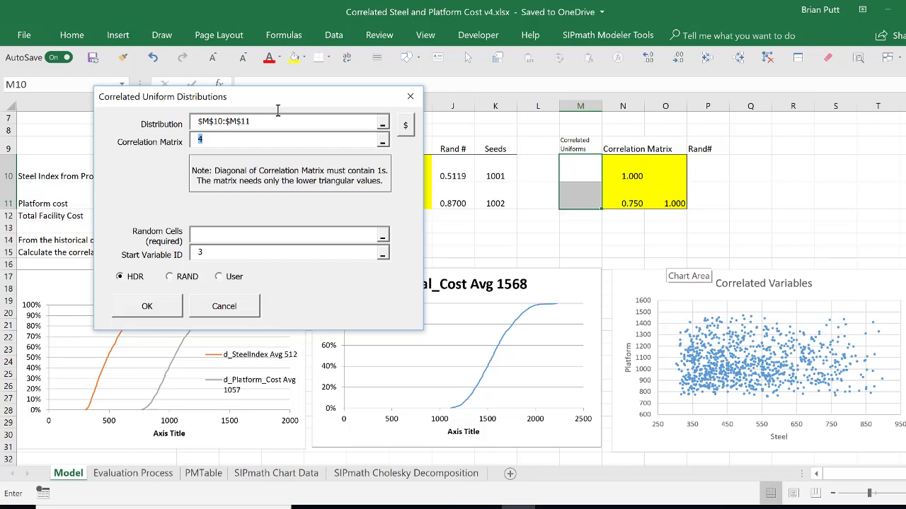
left_click_drag(633, 165, 657, 209)
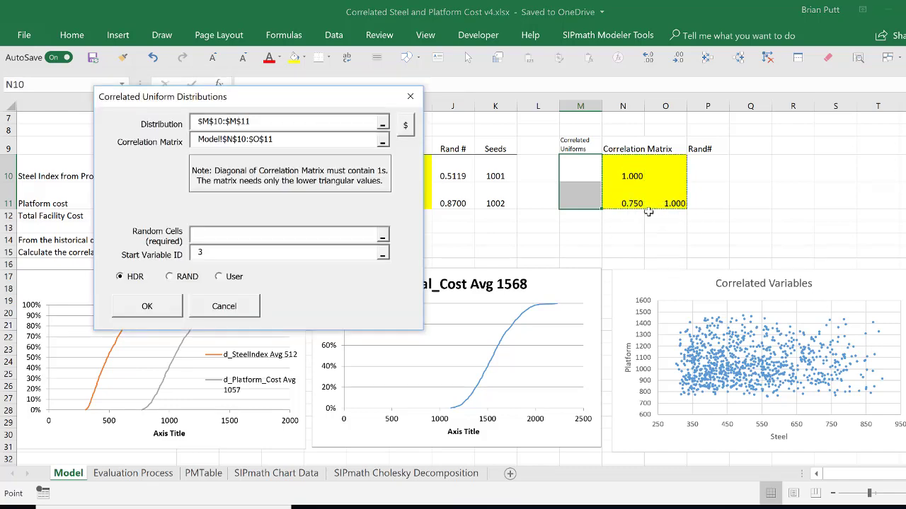
Assign P10:P11 as the random cells and K10:K11 as the start variable IDs, and generate the correlated uniforms.
left_click(211, 234)
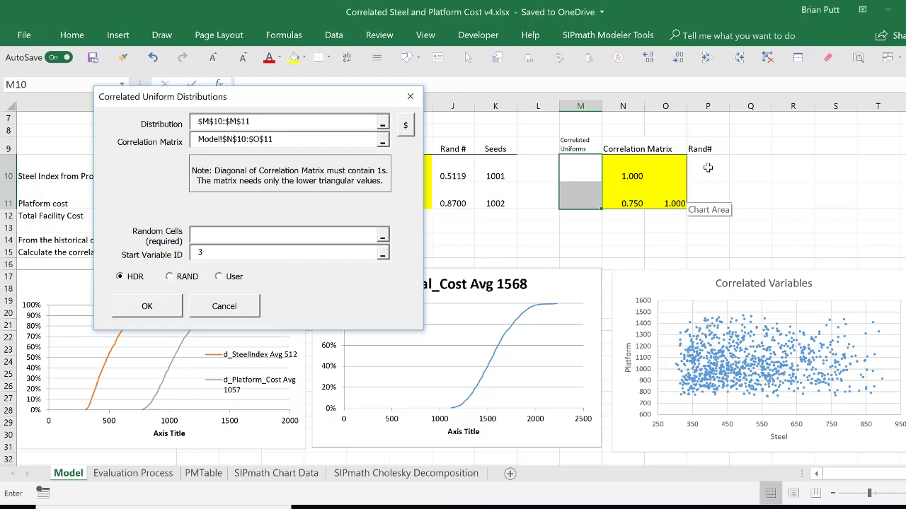
left_click_drag(707, 167, 694, 203)
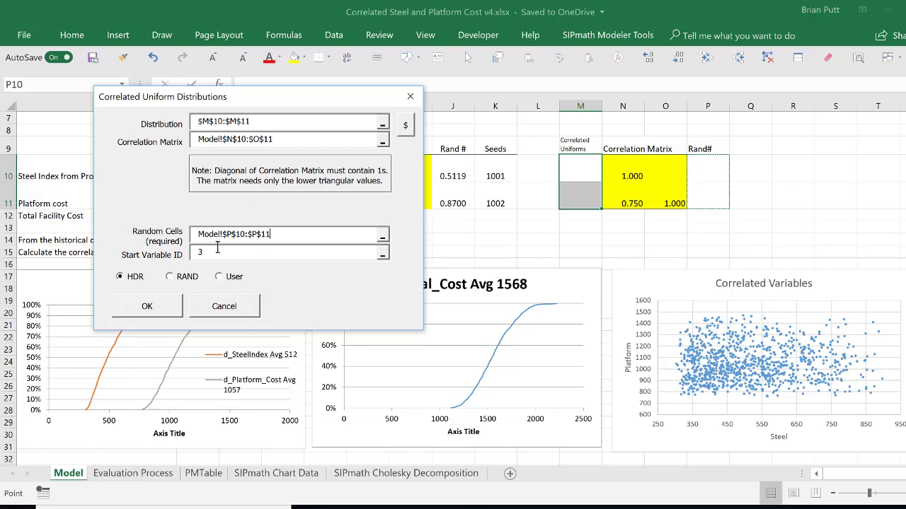
key("Tab")
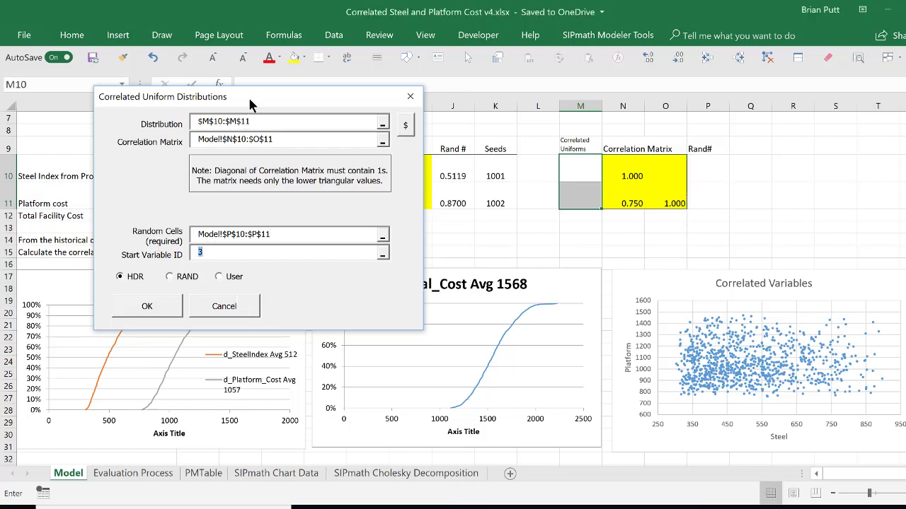
left_click_drag(496, 176, 495, 203)
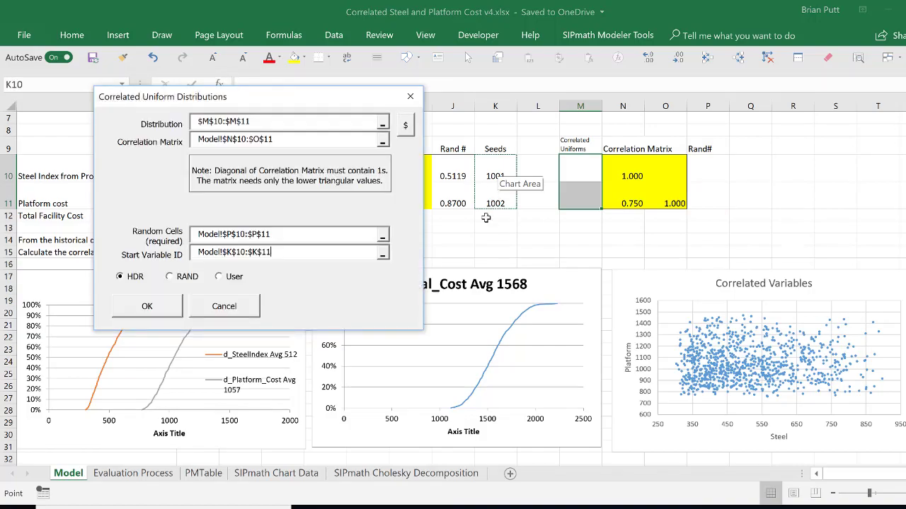
left_click(149, 307)
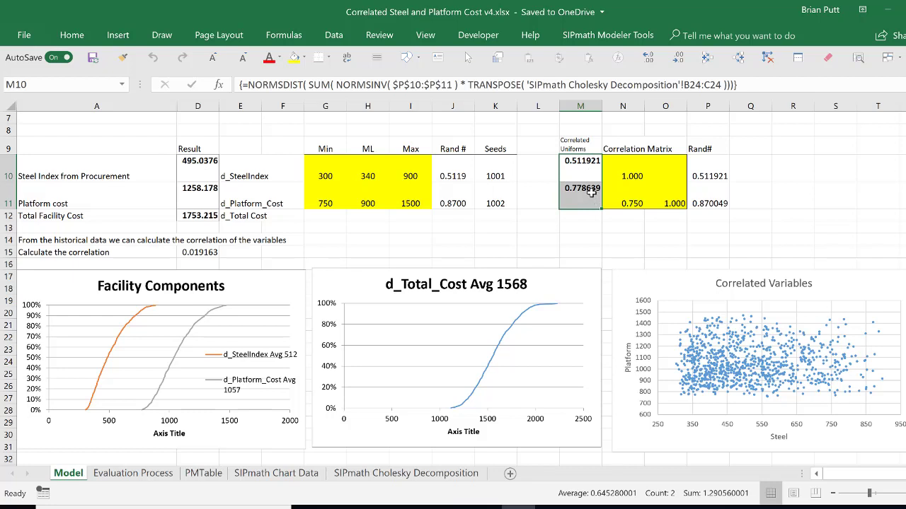
Replace the steel index random number formula in J10 with =M10.
left_click(450, 173)
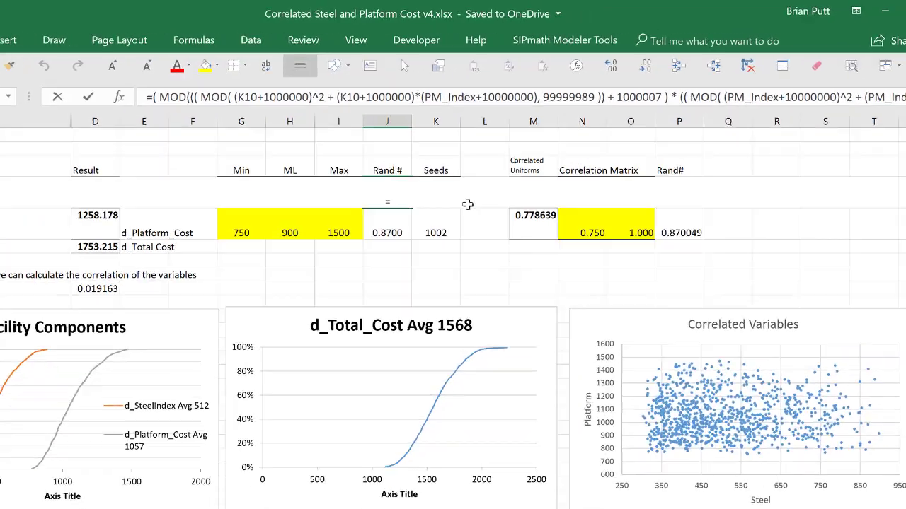
type("=")
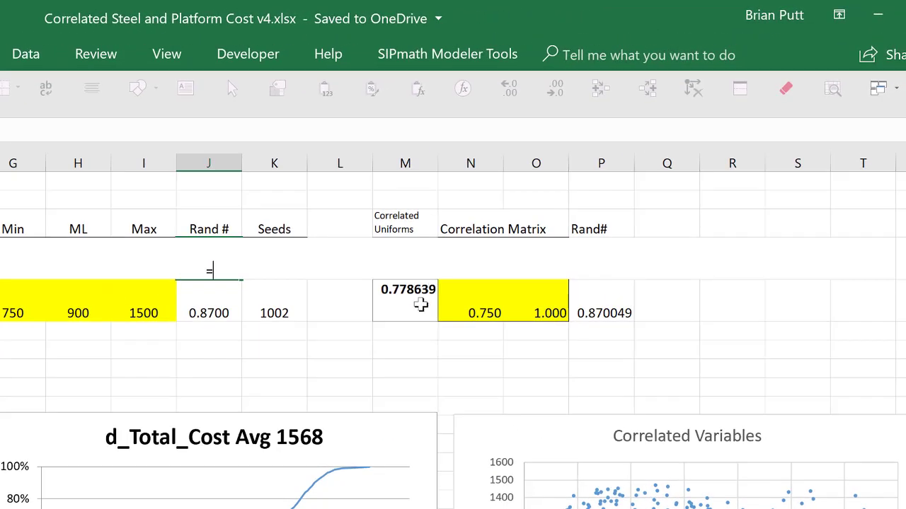
left_click(421, 305)
key("Up")
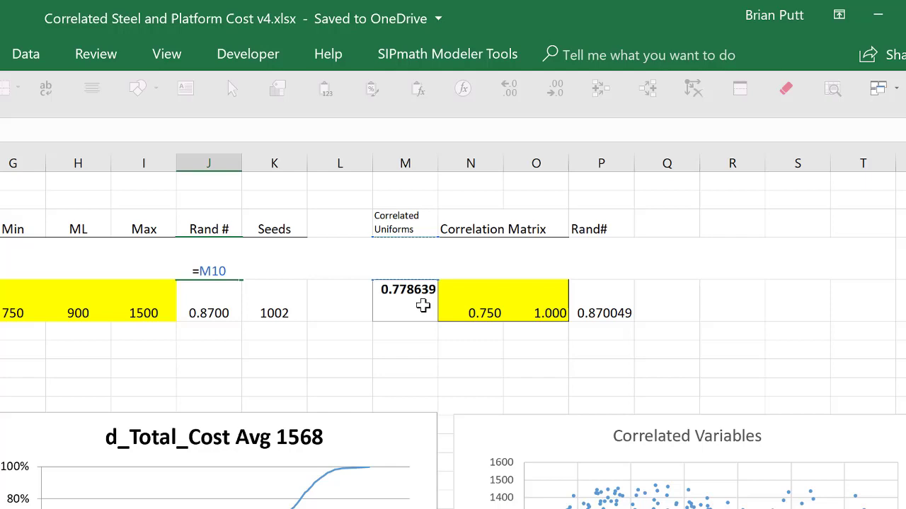
key("ctrl+Return")
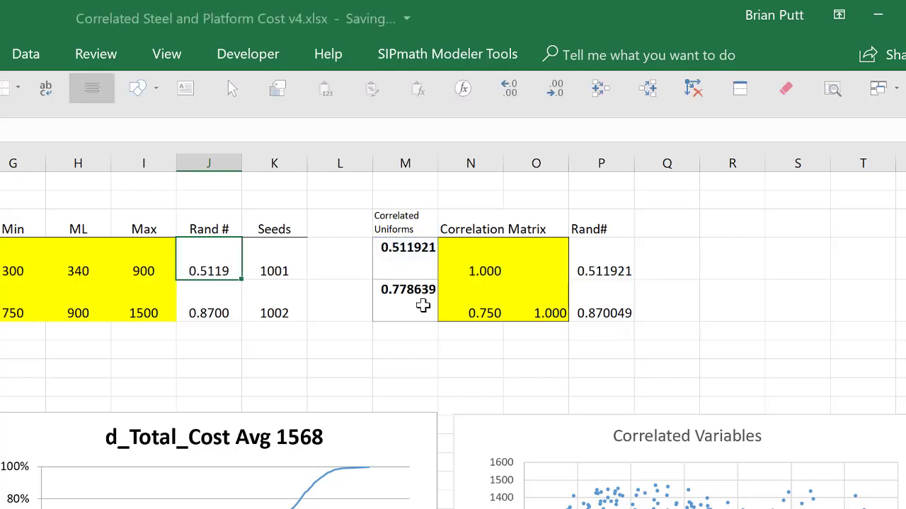
Replace the platform cost random number formula in J11 with =M11.
left_click(186, 286)
double_click(196, 288)
type("=")
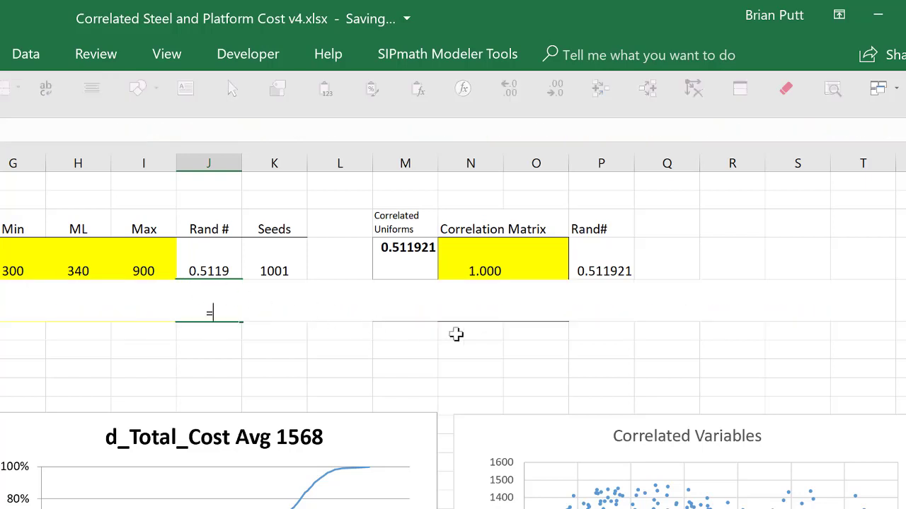
left_click(402, 328)
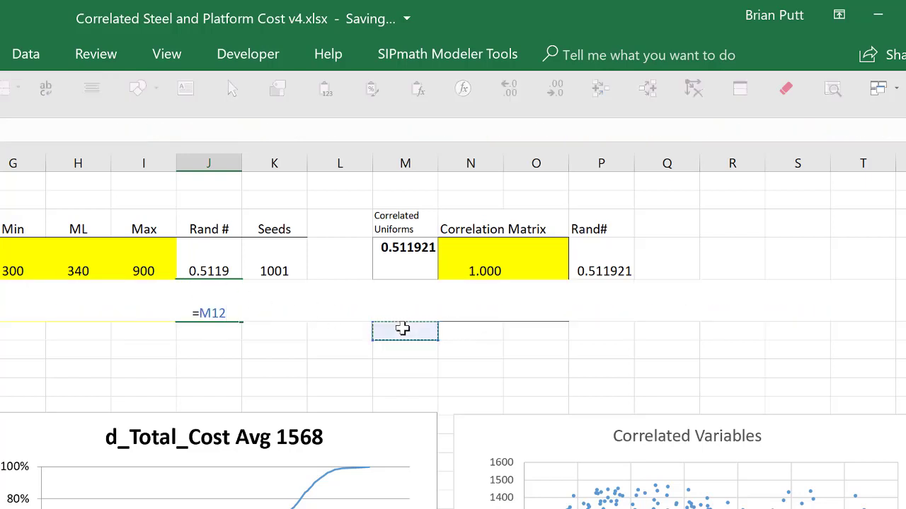
key("Up")
key("ctrl+Return")
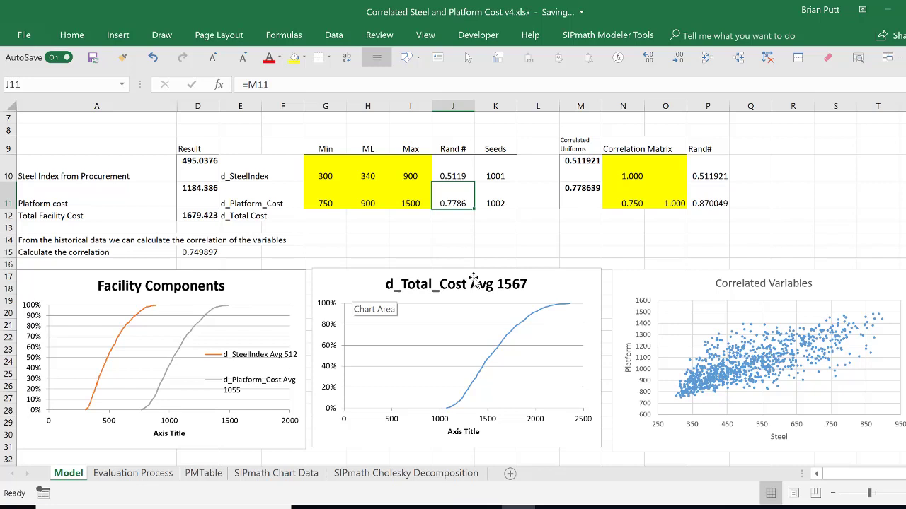
Set the correlation between steel and platform cost in N11 to 0.
left_click(629, 203)
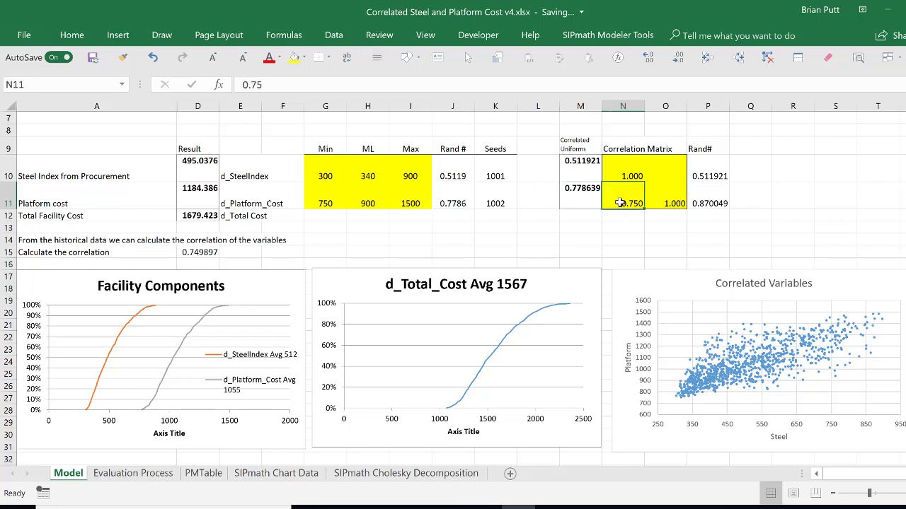
type("0")
key("ctrl+Return")
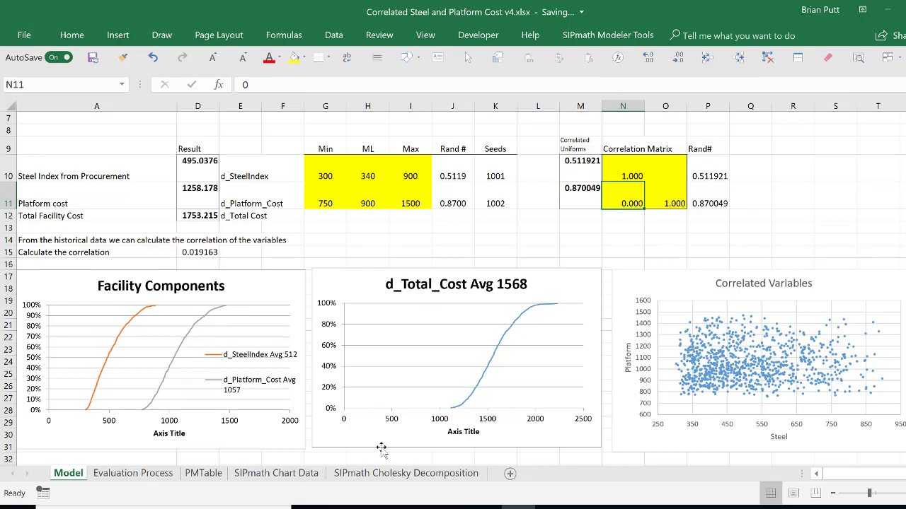
Copy the d_Total_Cost column D on the SIPmath Chart Data sheet into column H as values plus formatting.
left_click(281, 473)
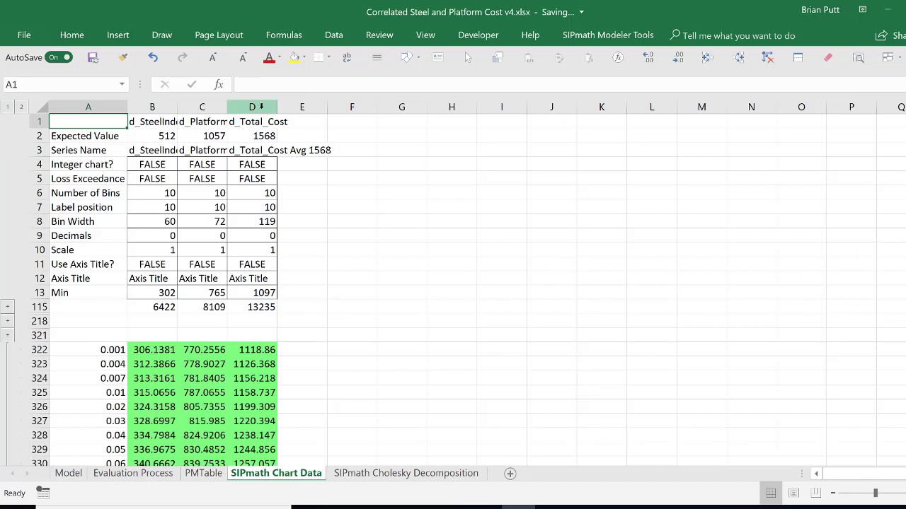
left_click(256, 107)
key("ctrl+c")
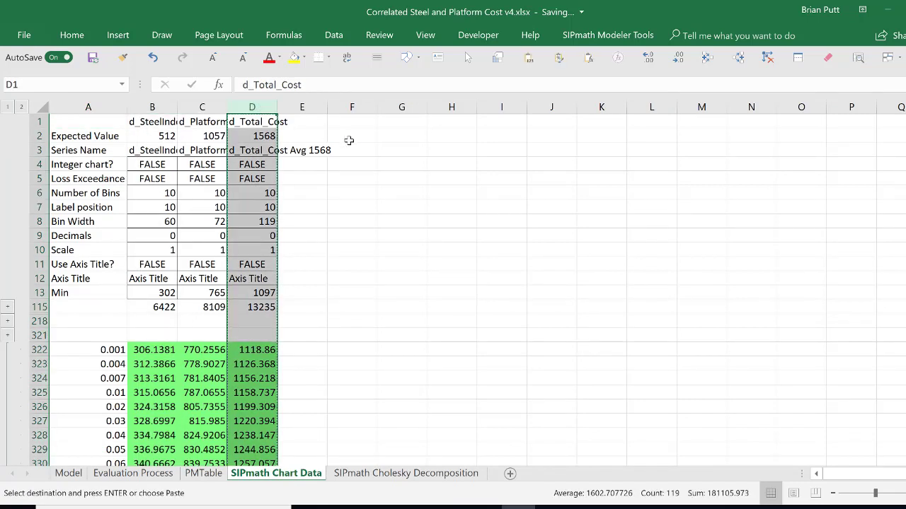
left_click(438, 110)
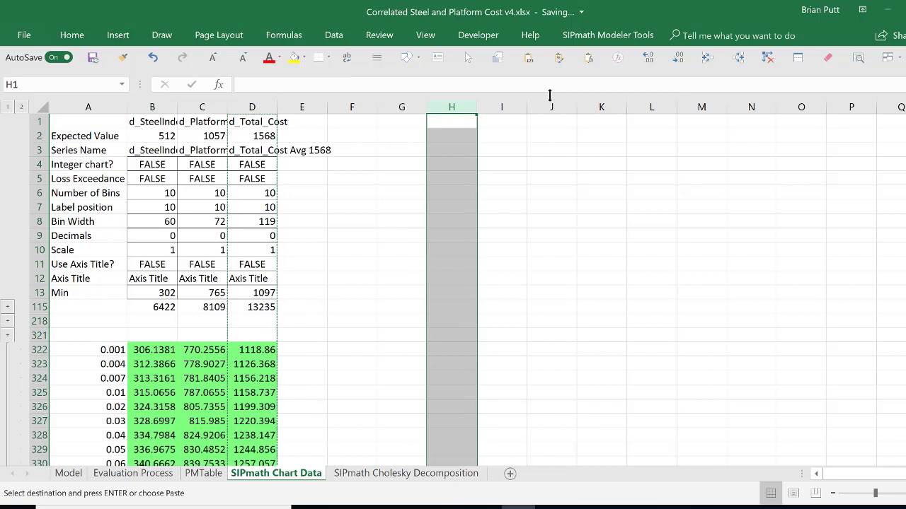
left_click(529, 59)
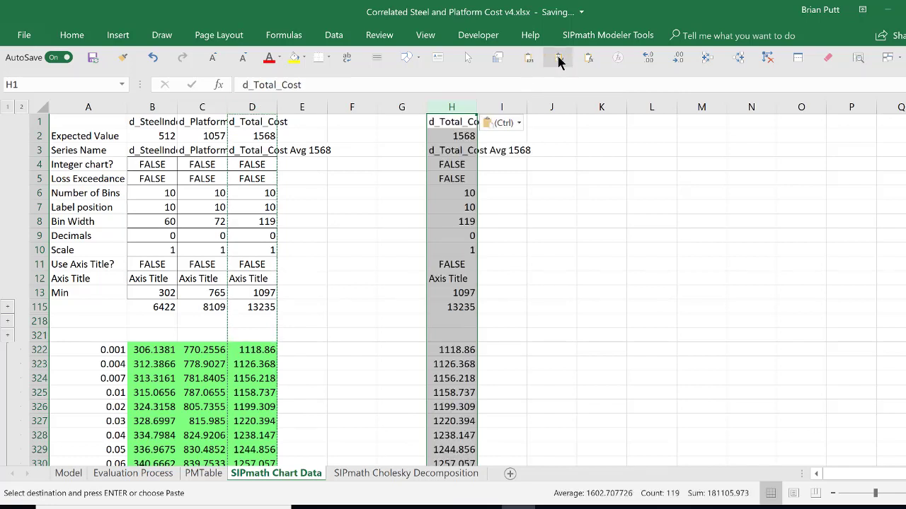
left_click(558, 60)
Rename the copied series in H3 to "UnCorrel Total_Cost Avg 1568".
left_click(438, 147)
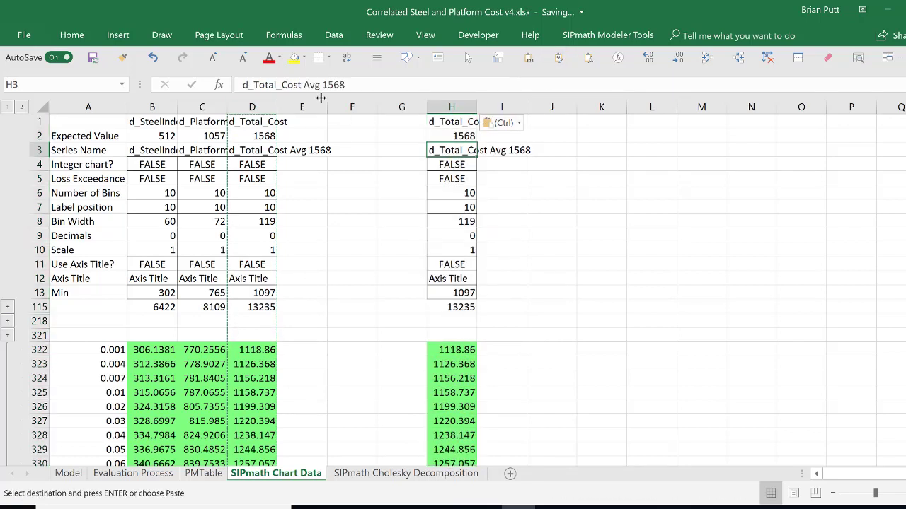
left_click(255, 88)
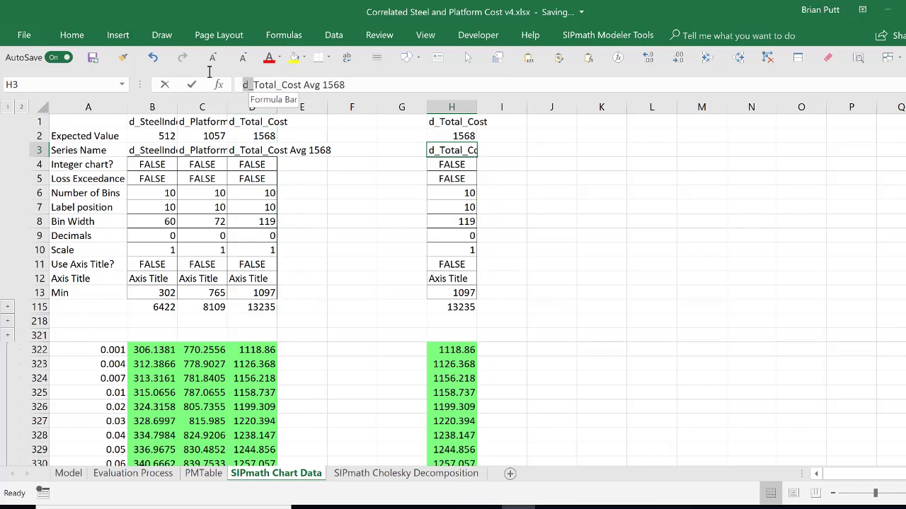
type("Un")
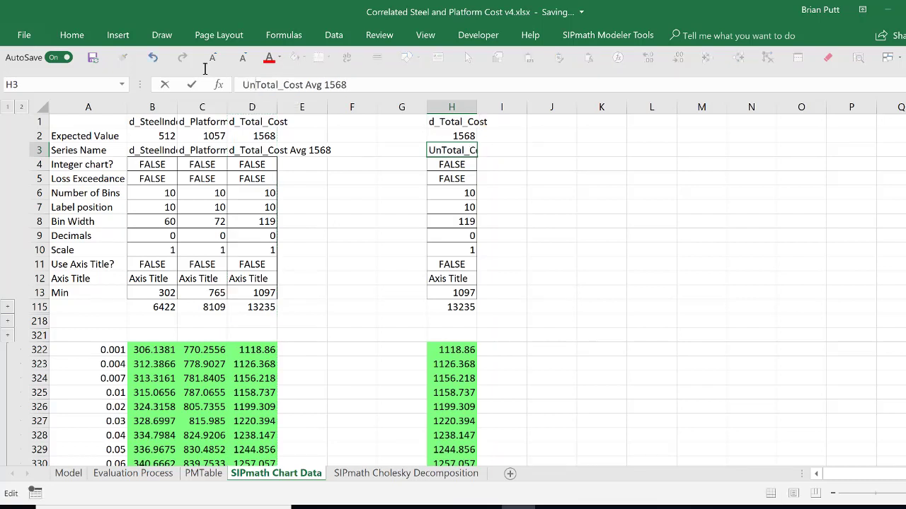
type("Correl")
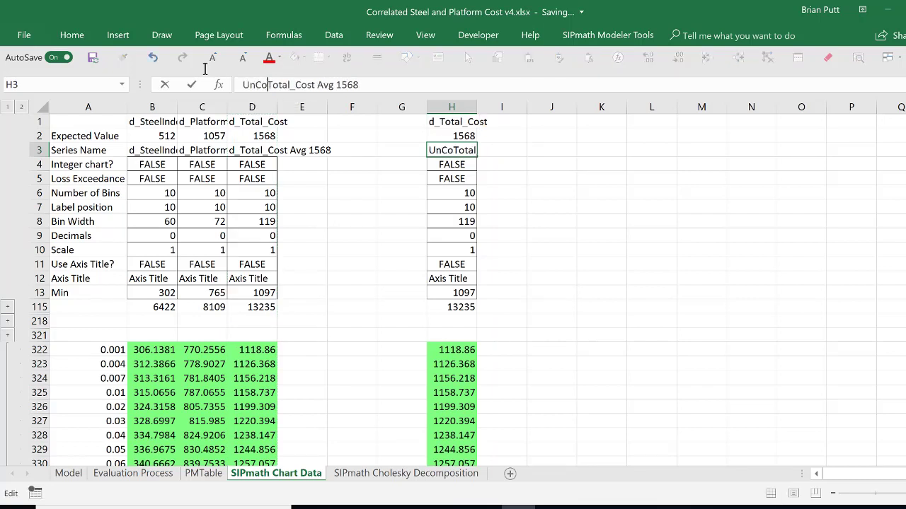
key("ctrl+Return")
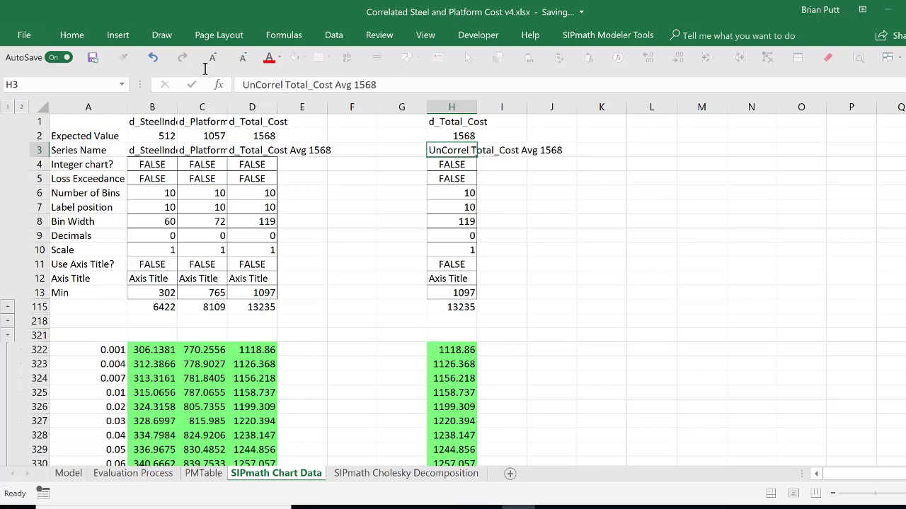
Check the d_Total_Cost chart on the Model sheet, and display only the percentile row group ending at row 426 on SIPmath Chart Data.
left_click(69, 473)
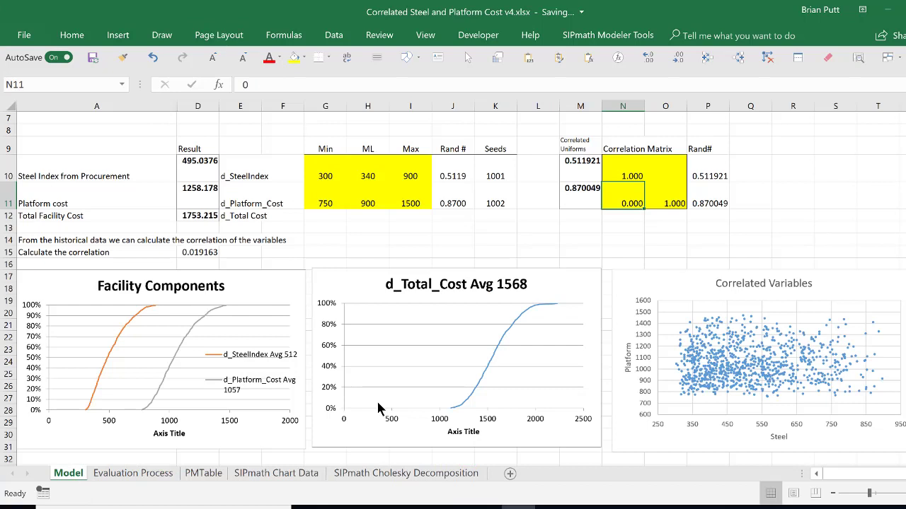
left_click(556, 283)
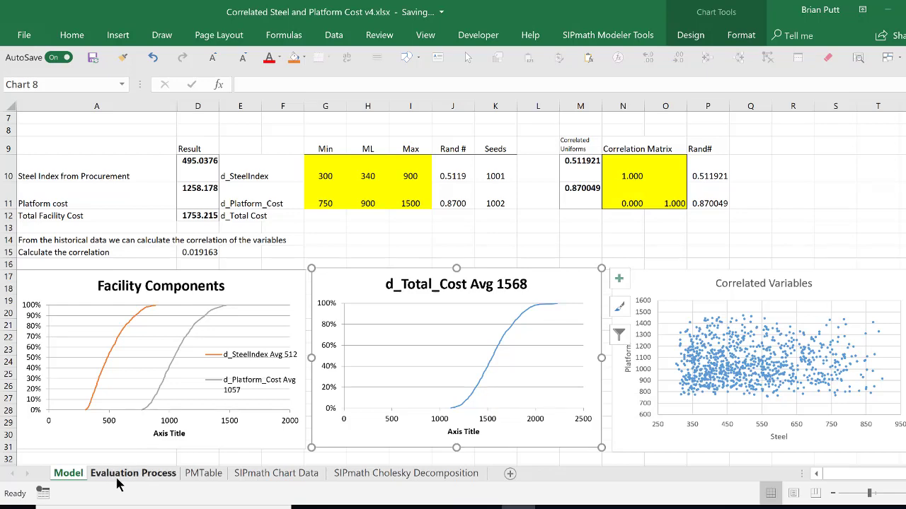
left_click(270, 476)
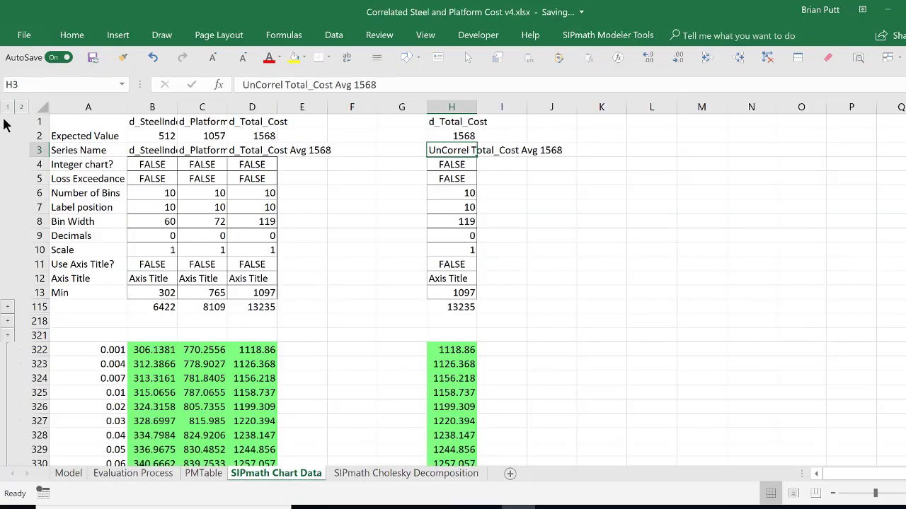
left_click(6, 109)
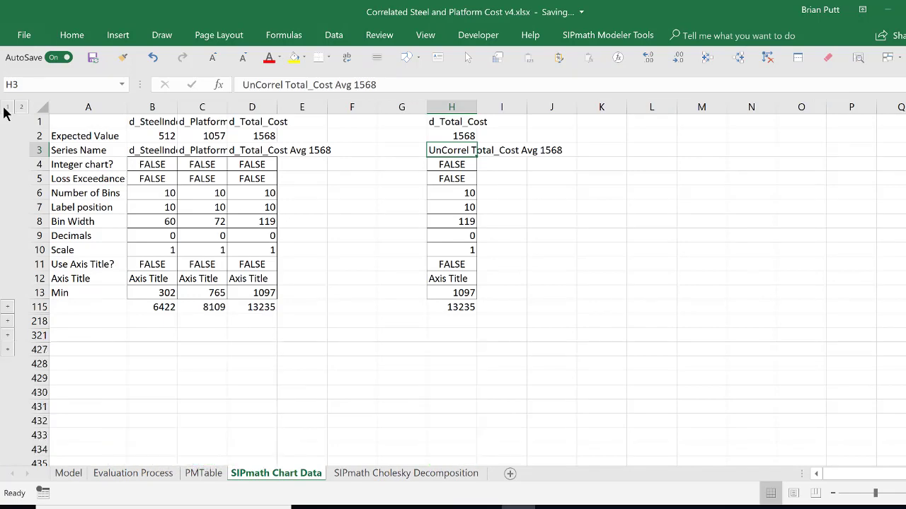
left_click(8, 351)
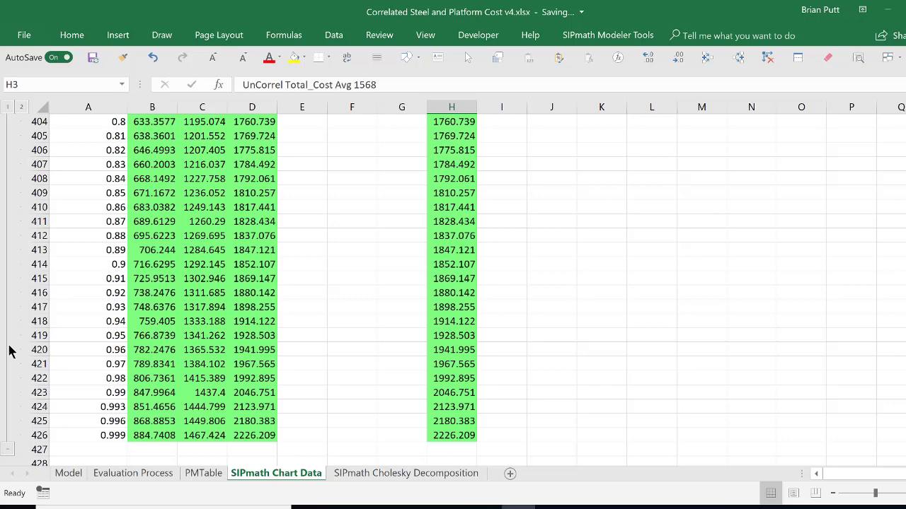
Paste the copied d_Total_Cost chart at cell J322 of the SIPmath Chart Data sheet.
key("ctrl+Home")
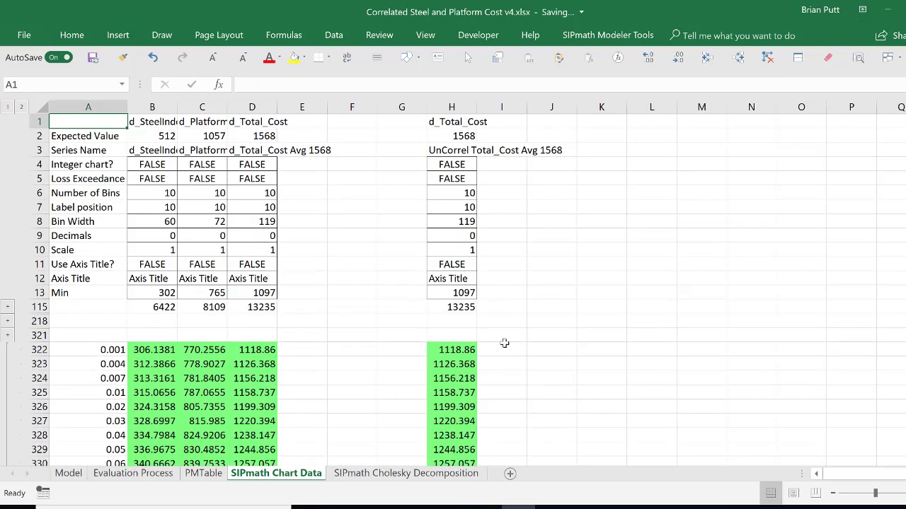
left_click(558, 350)
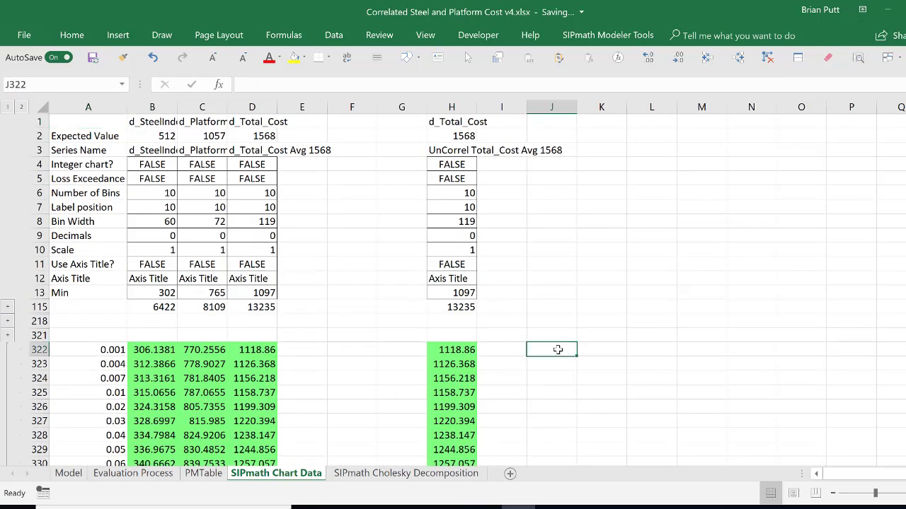
key("ctrl+v")
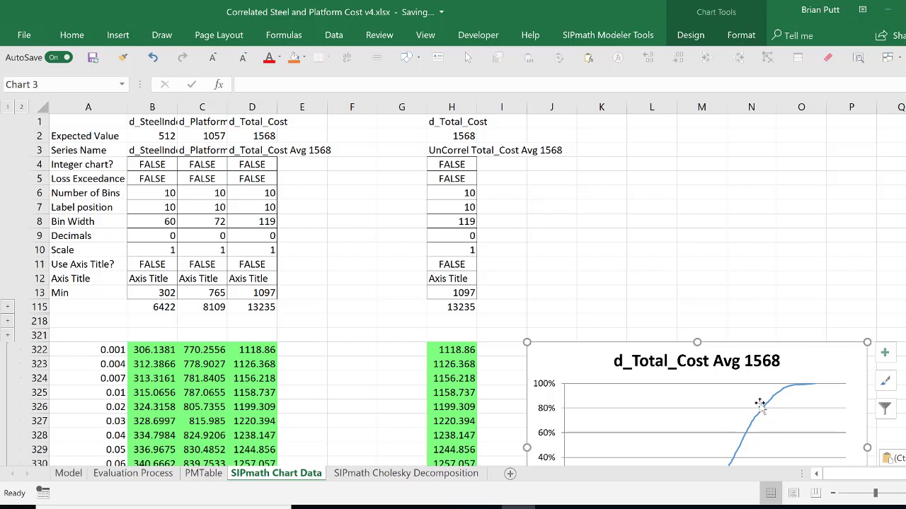
Repoint the pasted chart's series to the uncorrelated values in column H and its series name to H3.
left_click(764, 403)
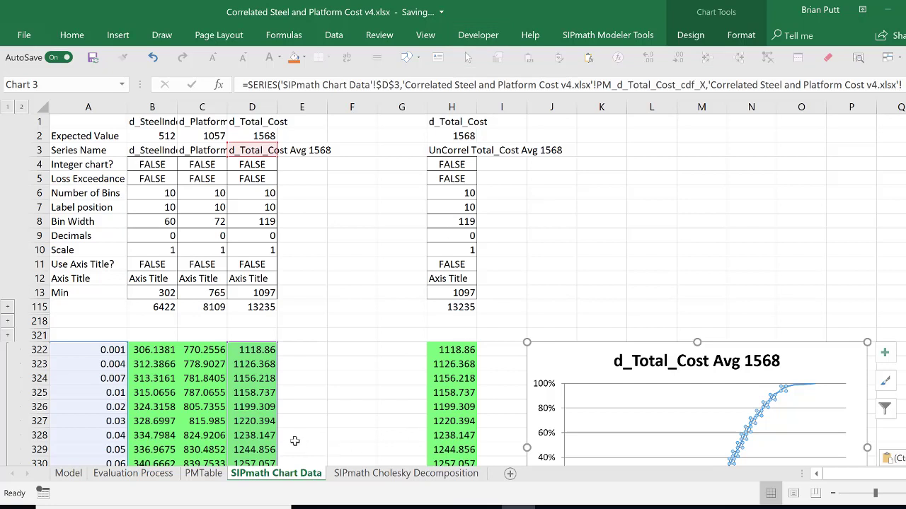
left_click_drag(280, 429, 453, 432)
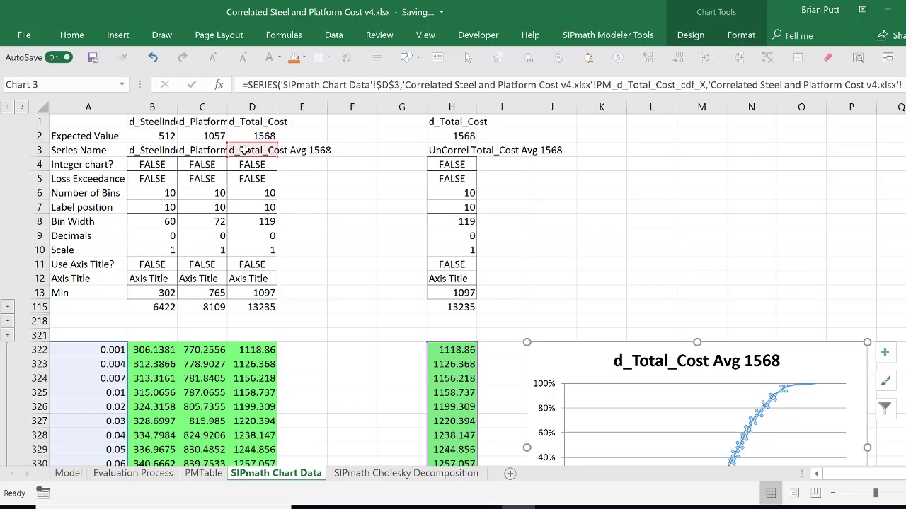
left_click_drag(252, 145, 446, 160)
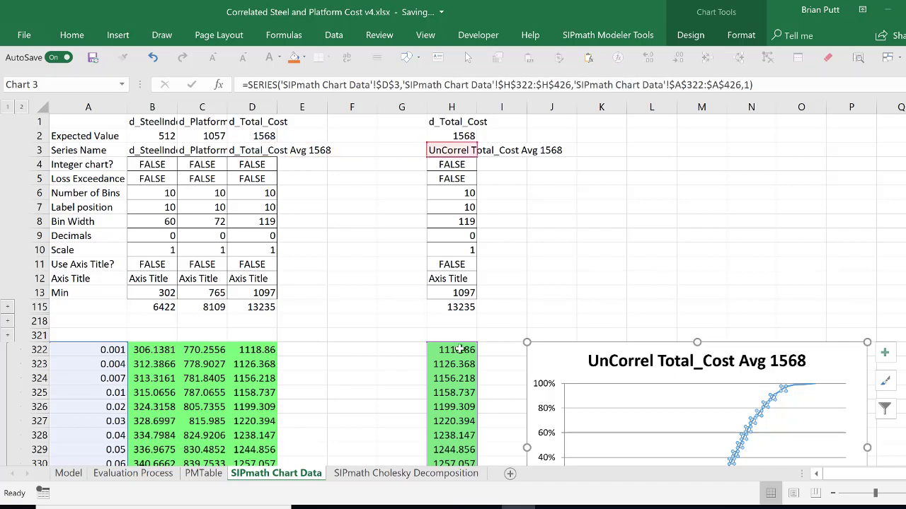
Copy the uncorrelated chart's series into the total cost chart on the Model sheet and add a legend there.
left_click(862, 376)
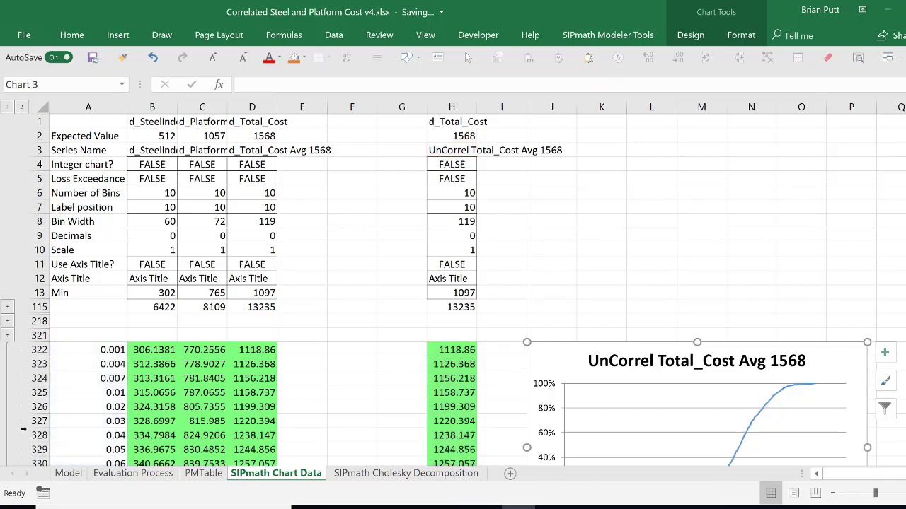
left_click(70, 478)
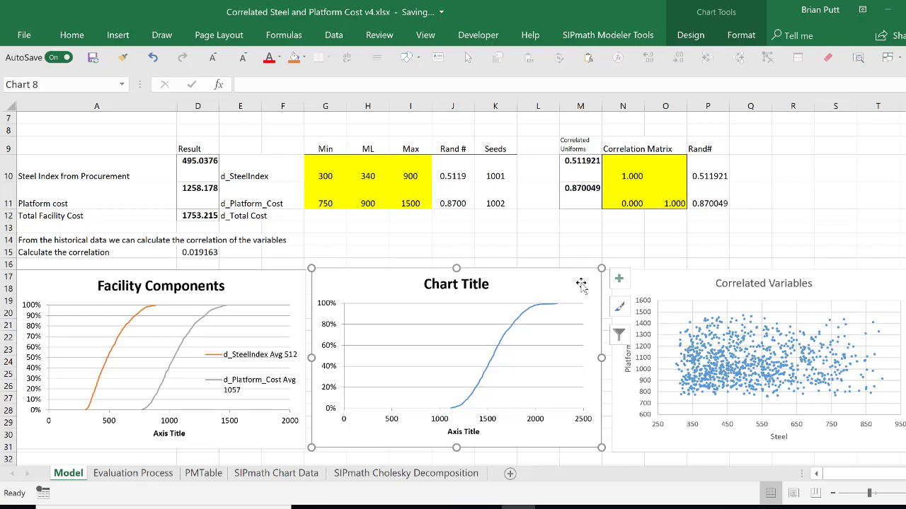
left_click(620, 279)
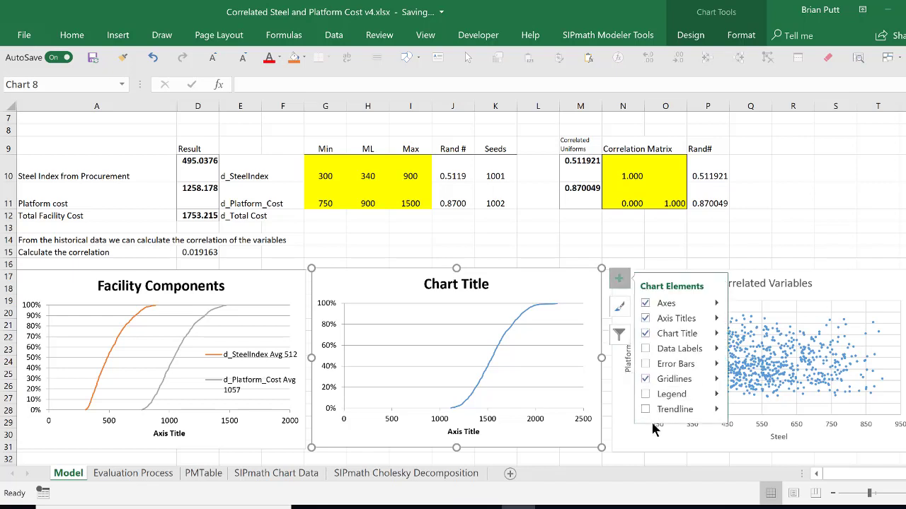
left_click(646, 394)
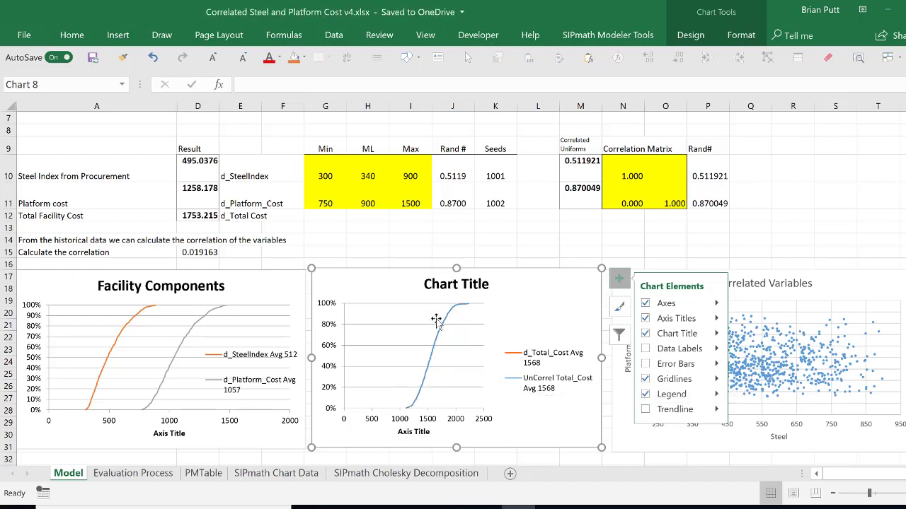
Set the minimum bound of the total cost chart's horizontal axis to 1000.
right_click(402, 420)
key("Escape")
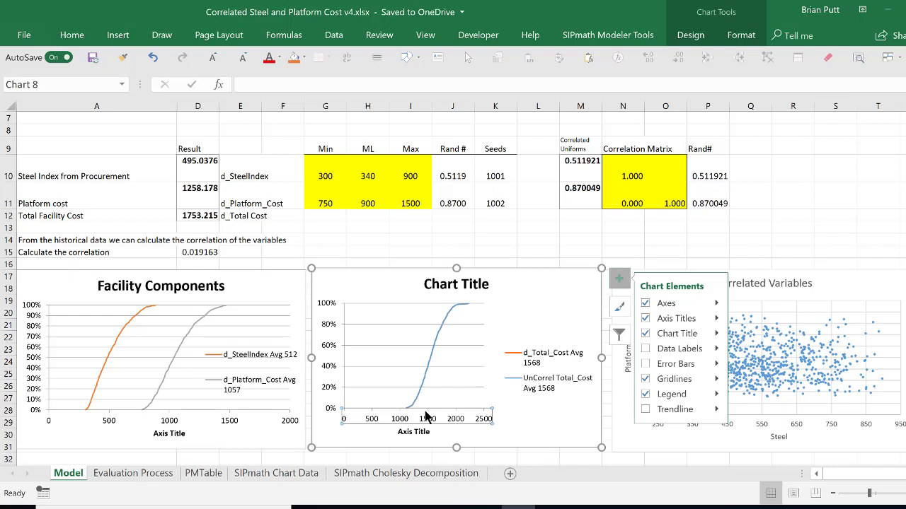
key("Escape")
key("ctrl+1")
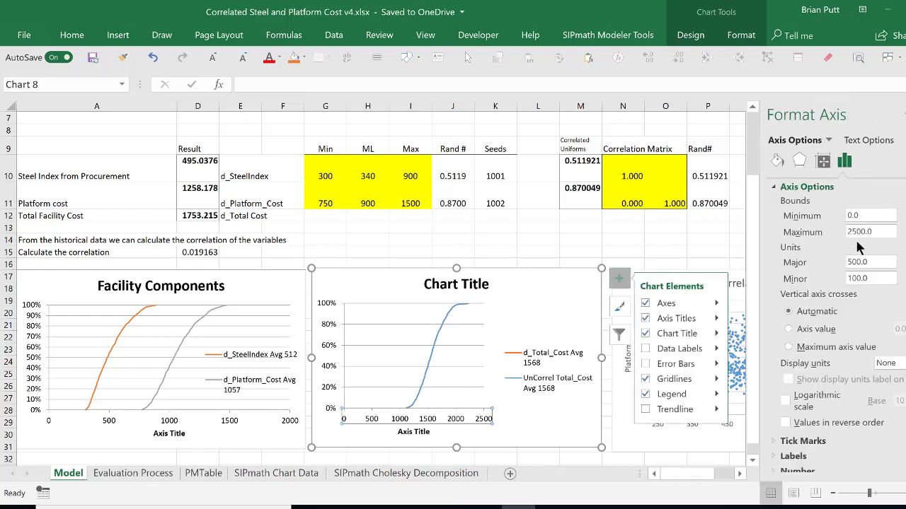
double_click(869, 215)
type("1000")
key("Return")
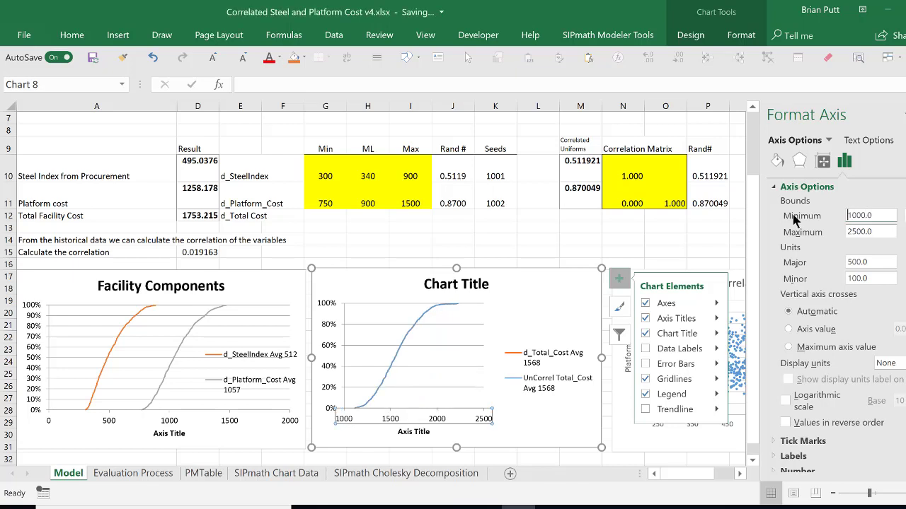
Set the correlation between steel and platform cost in N11 to 0.75.
left_click(635, 203)
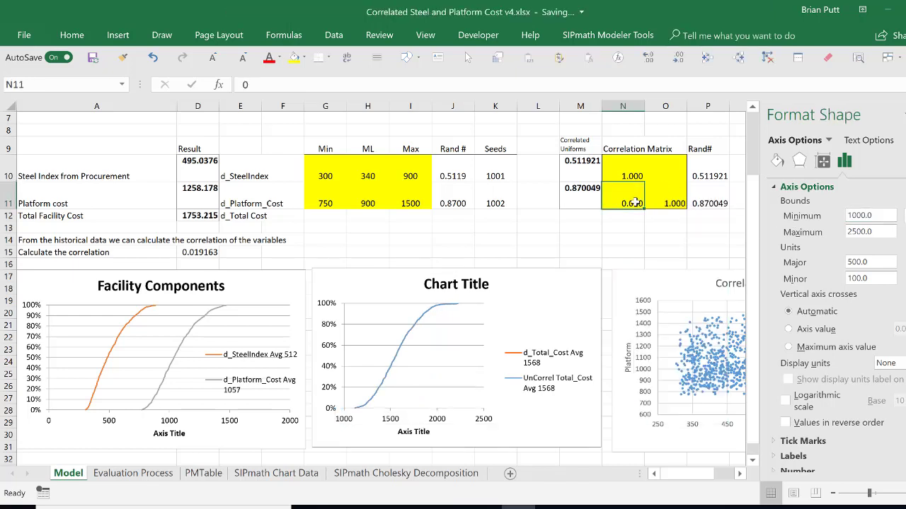
type(".75")
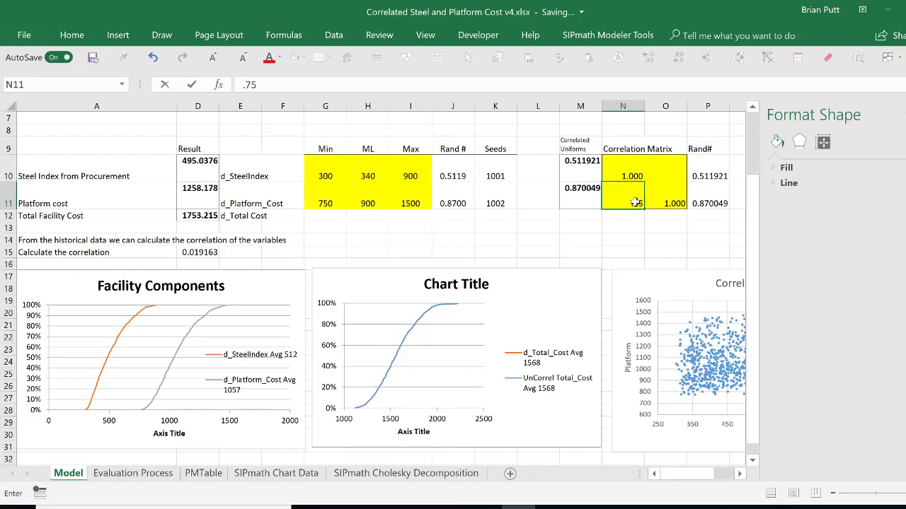
key("ctrl+Return")
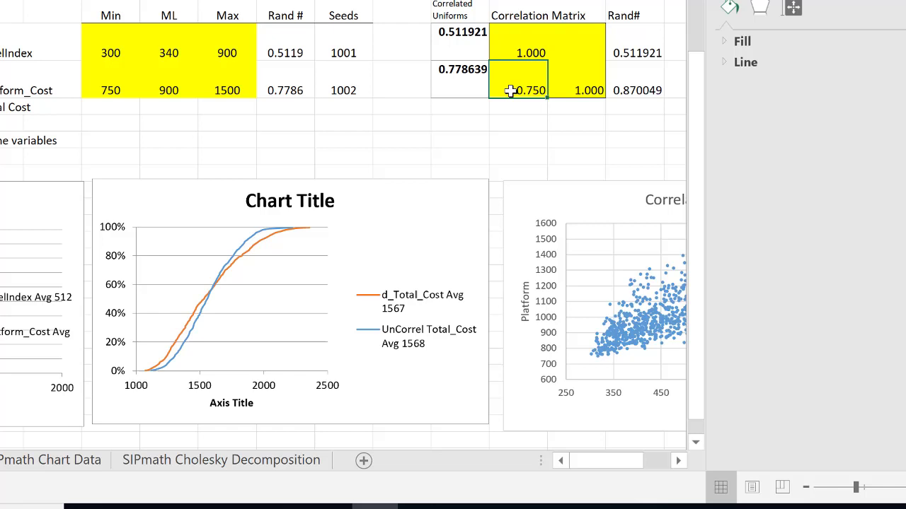
Set the steel and platform cost correlation in N11 to 1 and check the total cost and scatter charts.
type("1")
key("ctrl+Return")
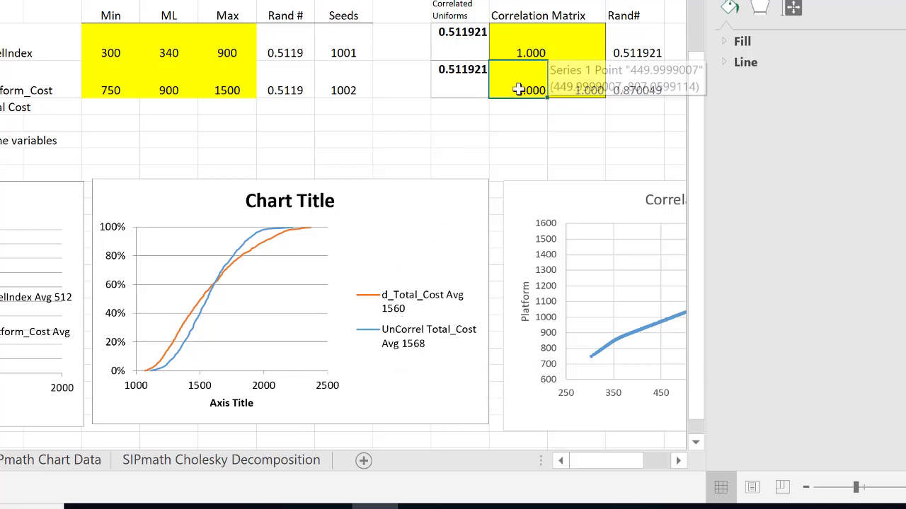
left_click_drag(585, 467, 629, 469)
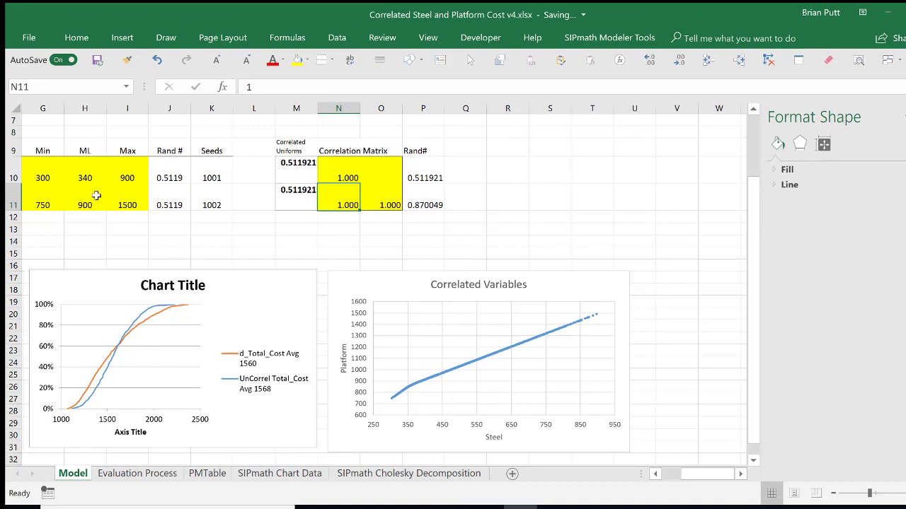
left_click_drag(703, 477, 685, 478)
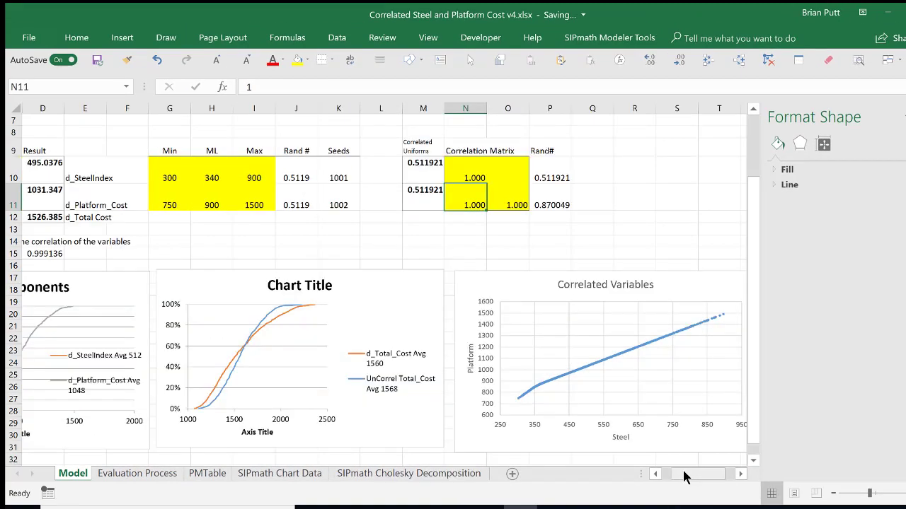